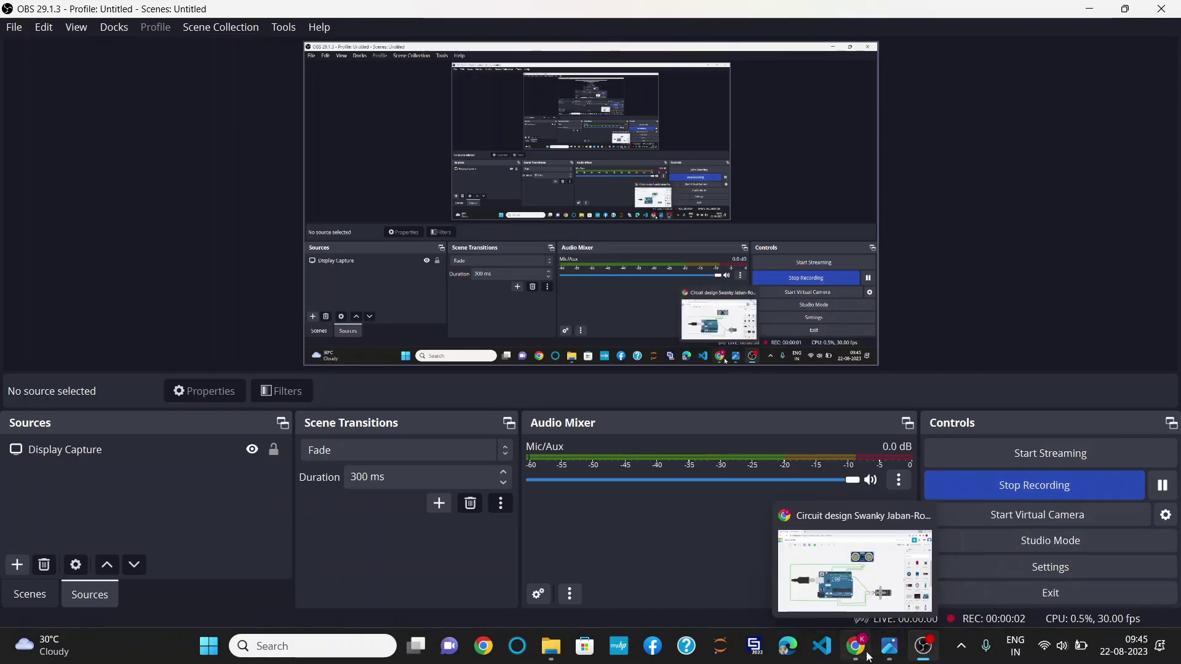
Bring the Tinkercad smart_dustbin circuit in Chrome to the front from the taskbar.
left_click(857, 646)
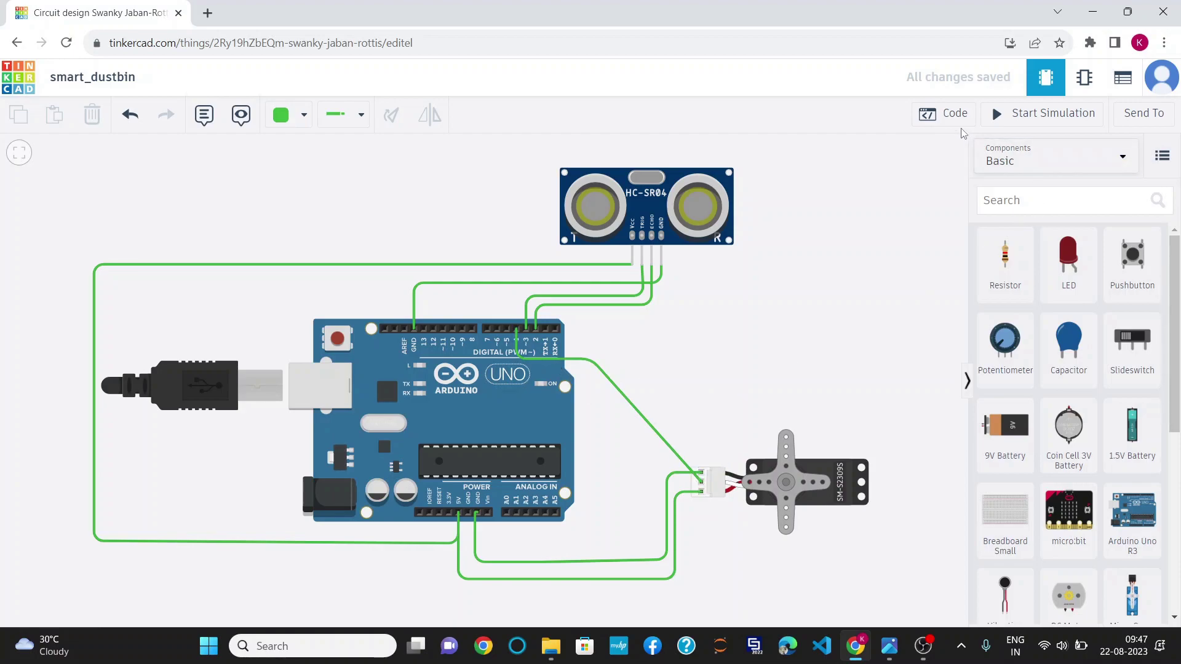
Shift the circuit view aside and collapse the Serial Monitor to show more of the sketch.
mouse_move(742, 356)
left_mouse_down()
mouse_move(594, 395)
mouse_move(475, 396)
left_mouse_up()
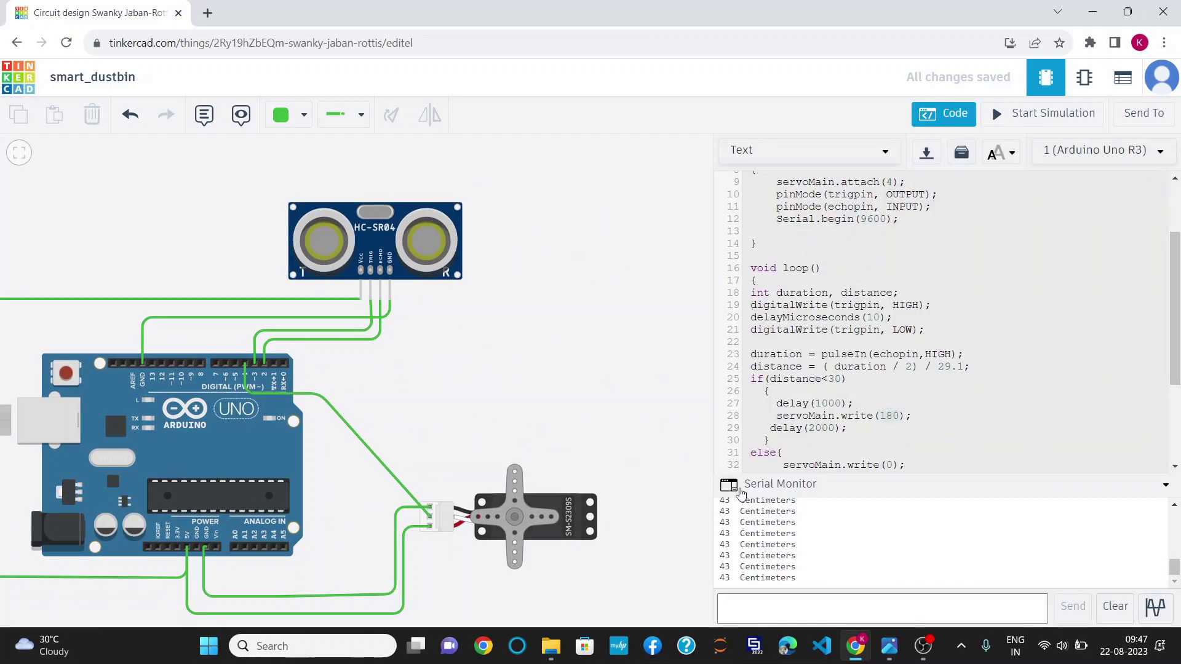
left_click(744, 479)
scroll(812, 447, "up", 2)
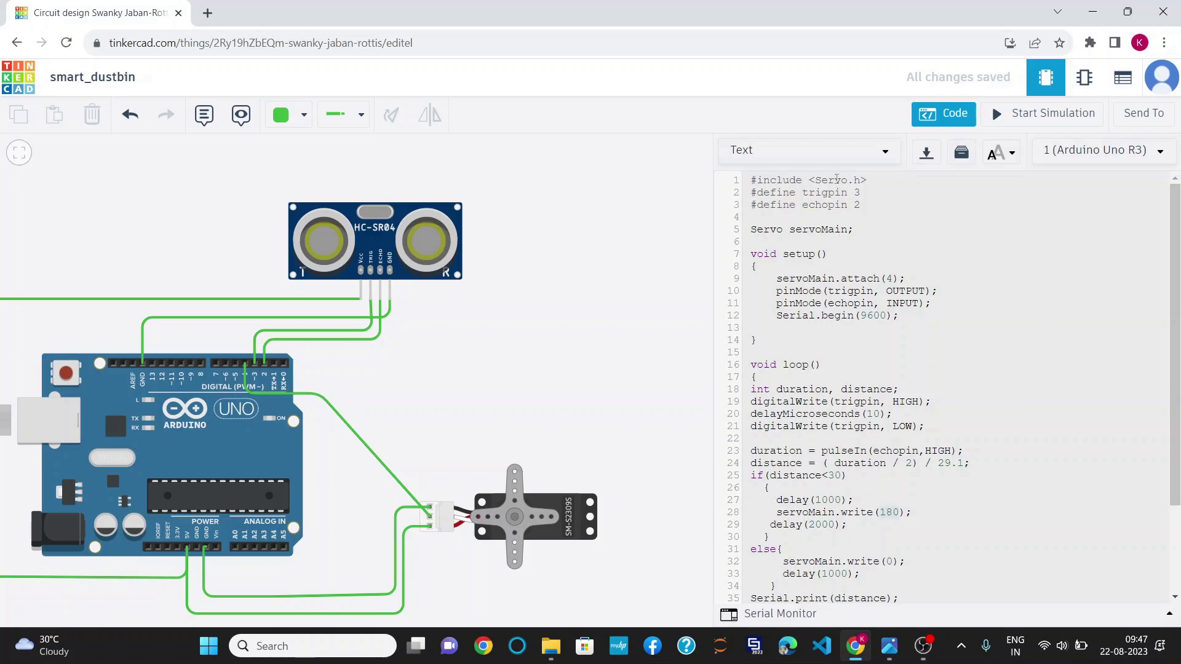
scroll(884, 293, "down", 1)
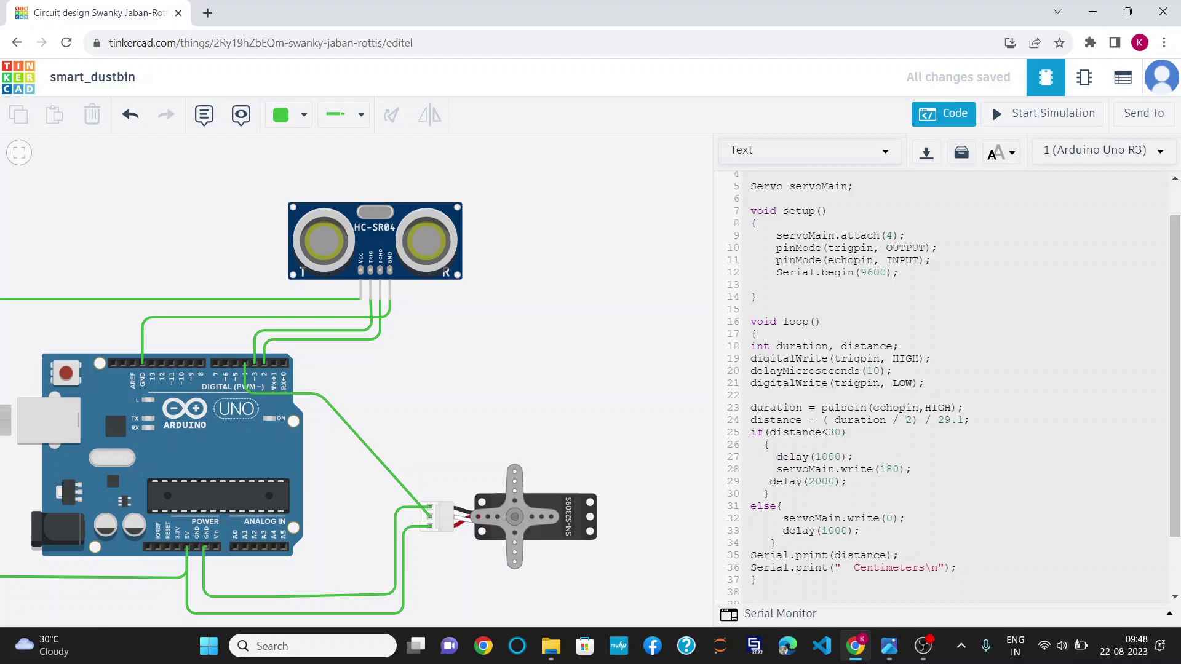
Highlight the distance formula (duration, /2, /29.1), close the code, and show the dustbin photo.
left_click_drag(873, 407, 948, 420)
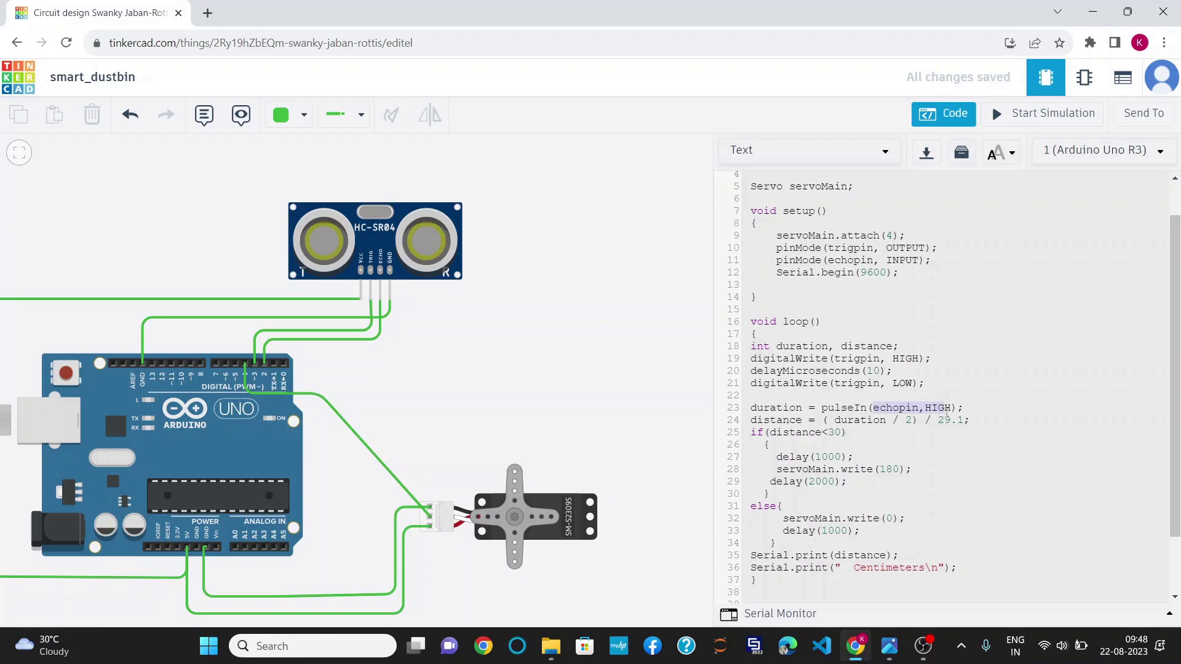
left_click(849, 414)
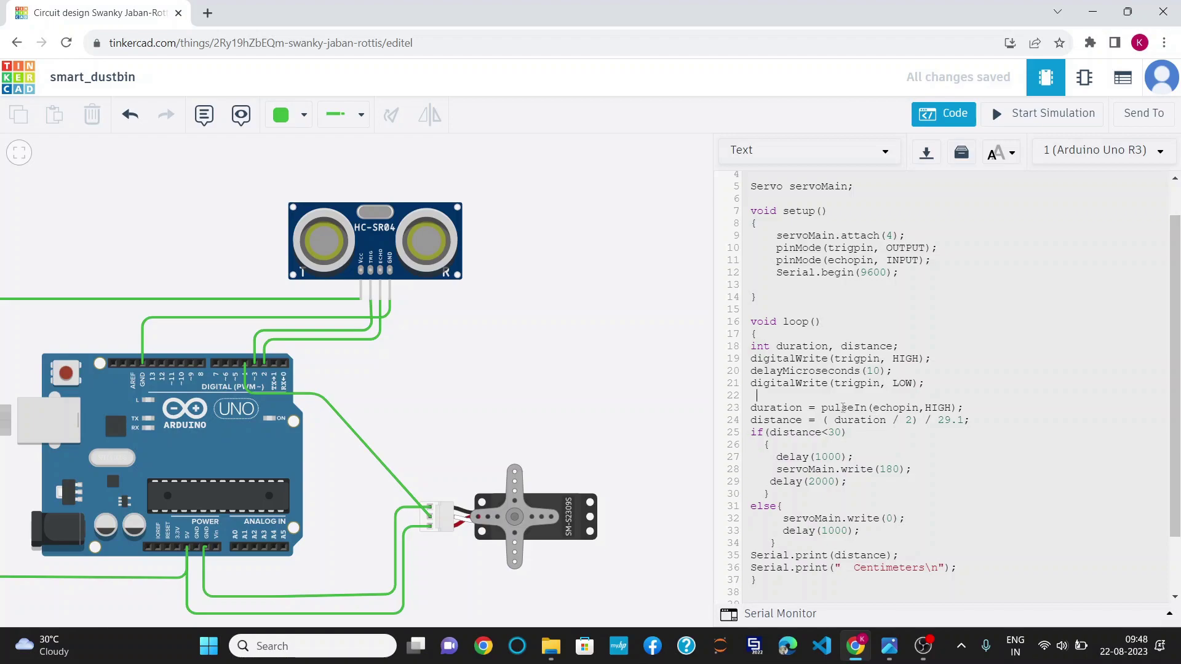
left_click_drag(803, 407, 749, 408)
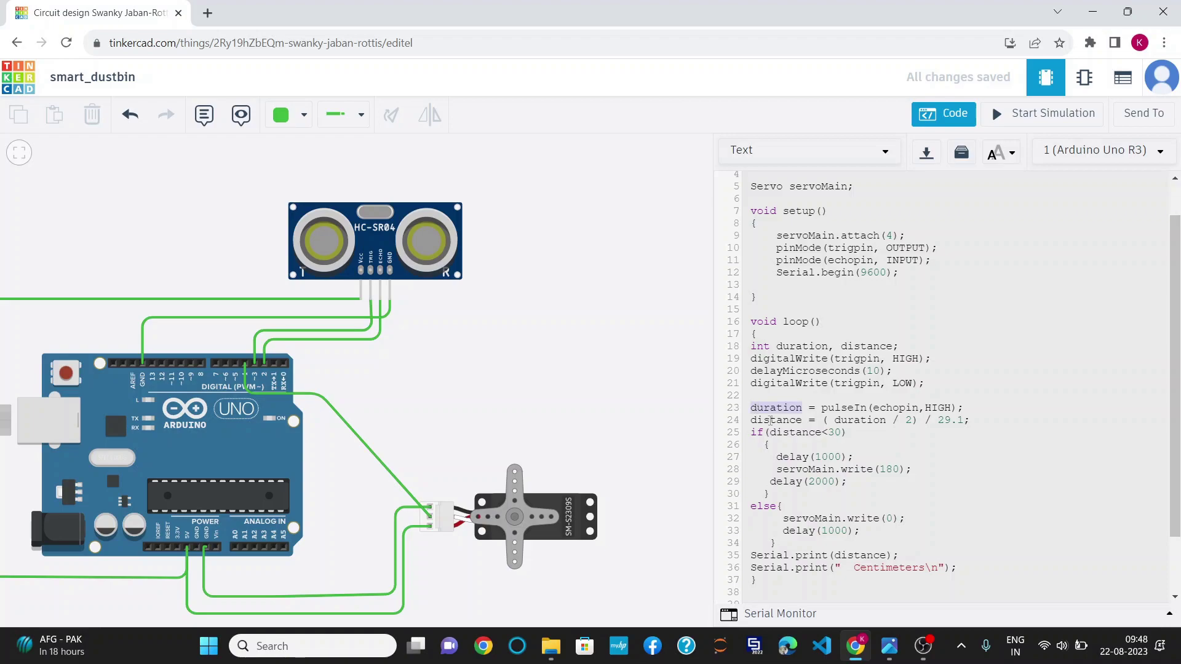
left_click(874, 422)
left_click_drag(876, 422, 972, 422)
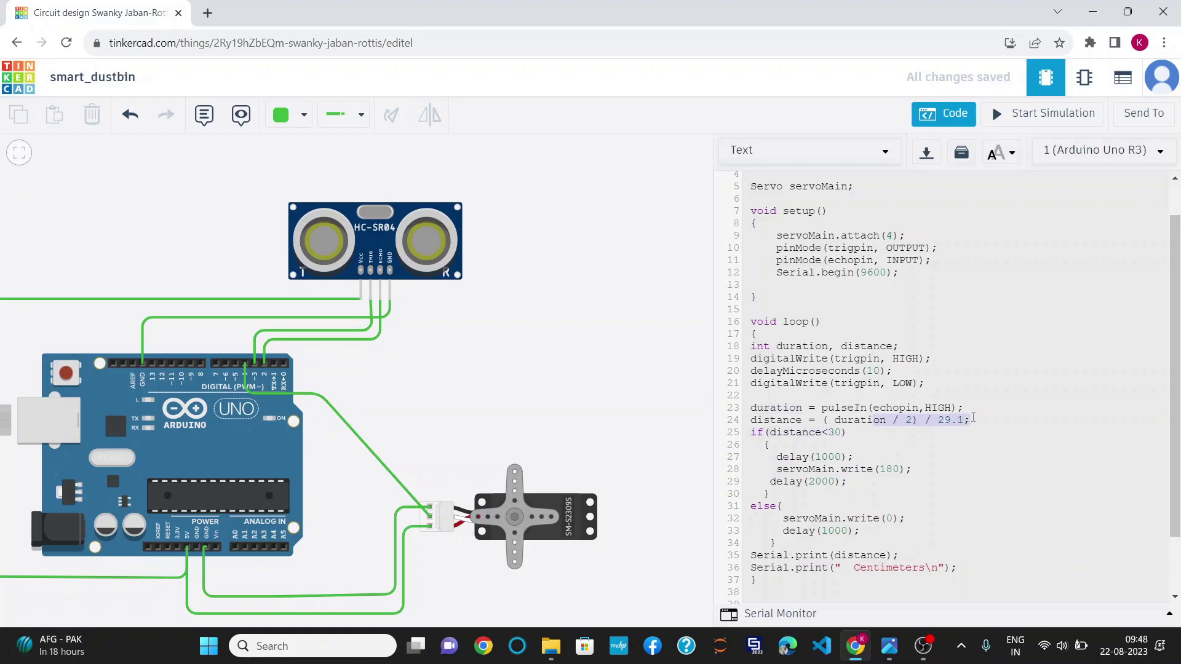
left_click(928, 446)
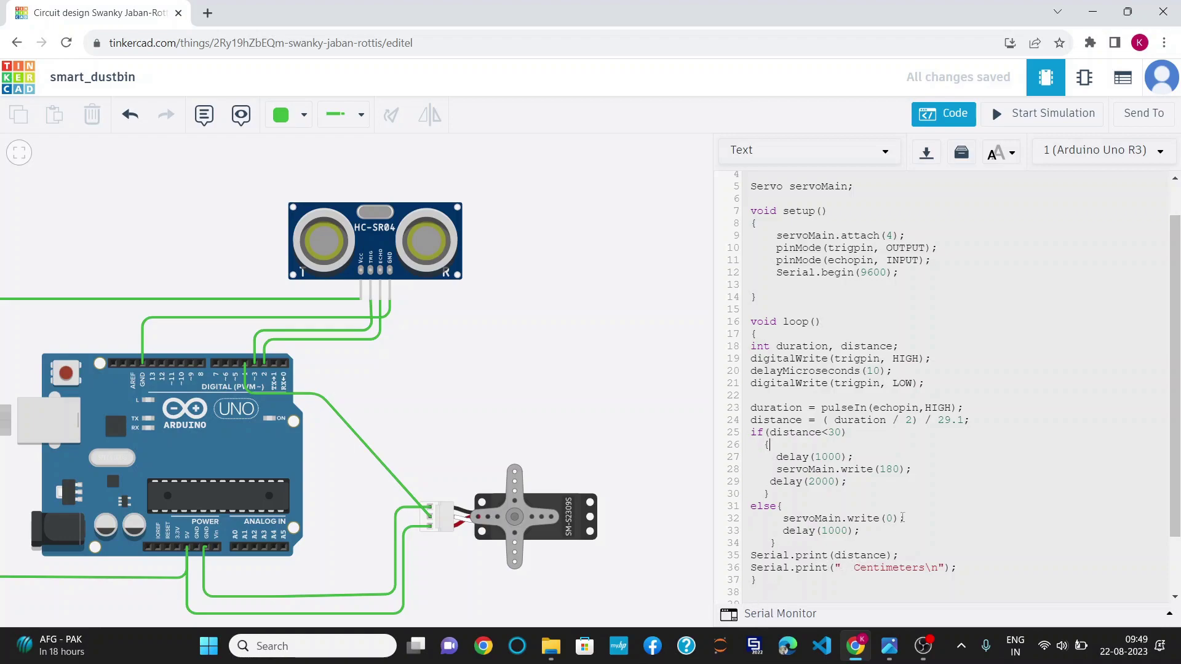
left_click(958, 113)
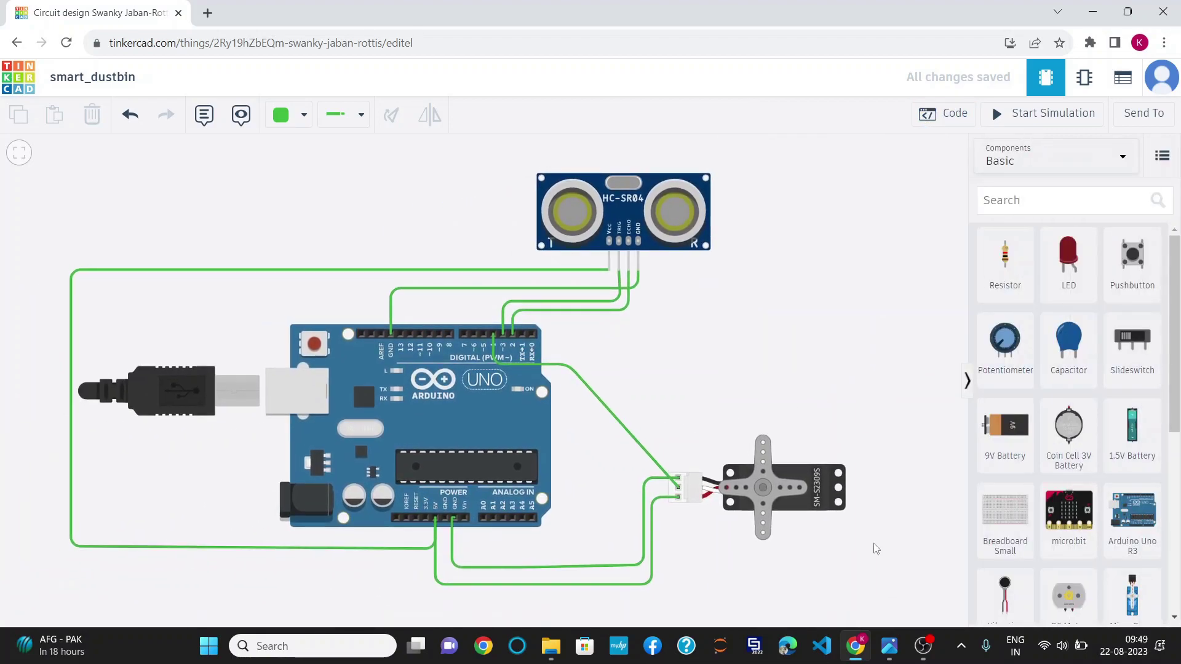
left_click(890, 646)
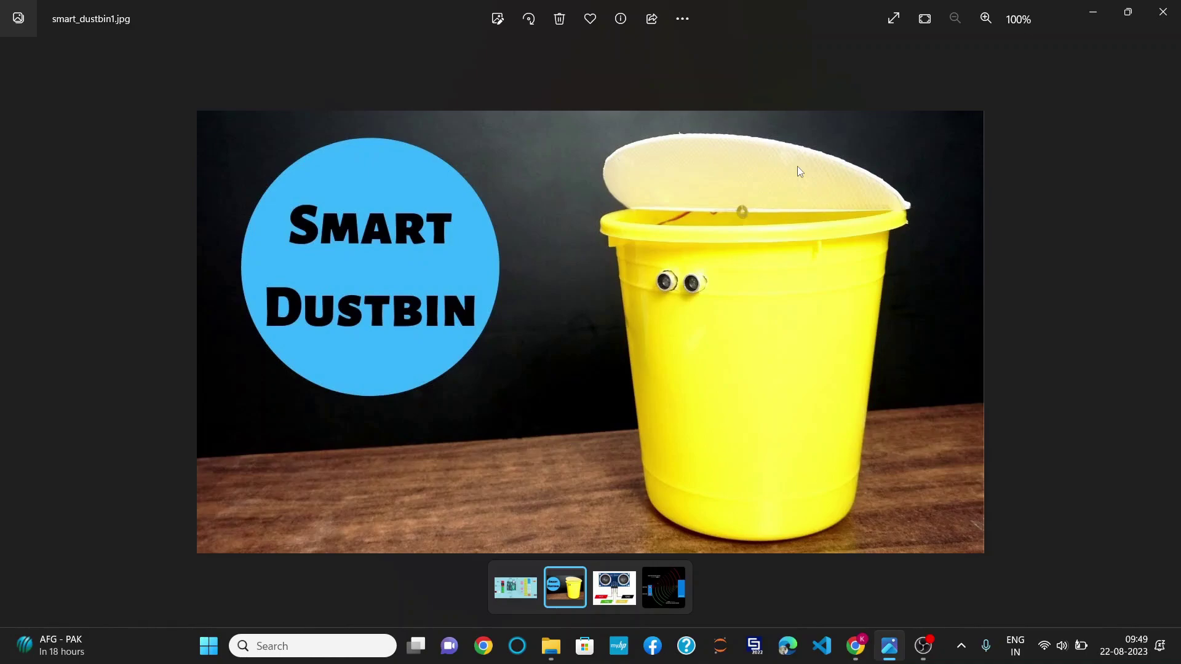
View the smart_dustbin1.jpg picture of the yellow bin in Photos.
left_click_drag(799, 172, 762, 191)
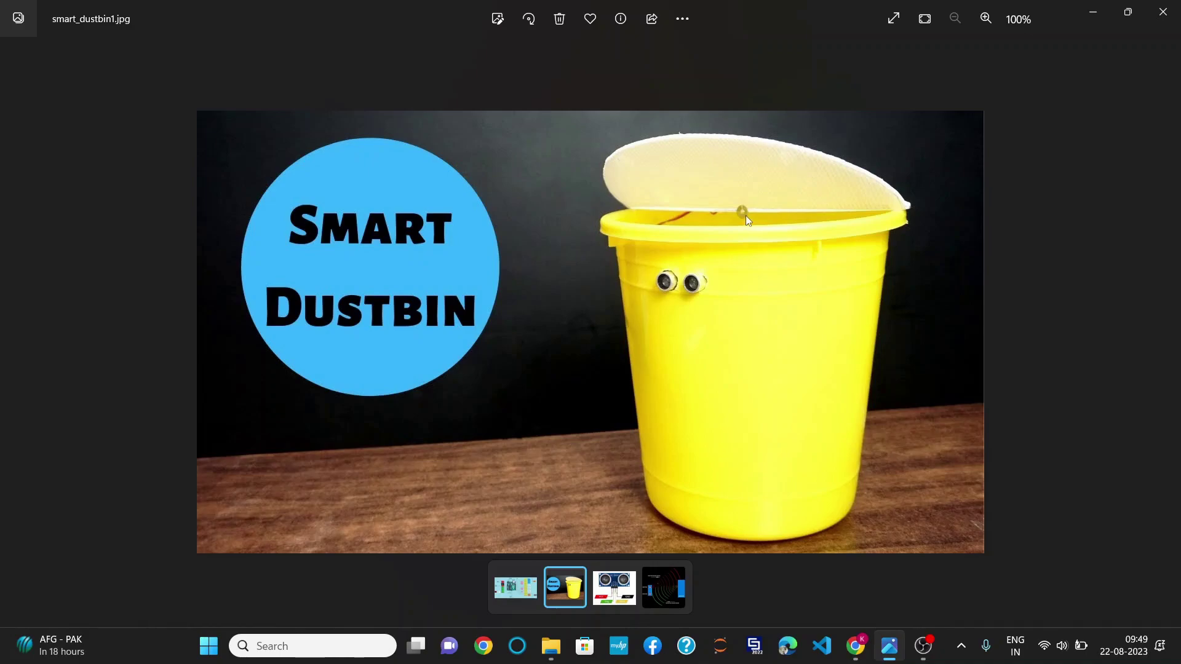
Return to Tinkercad and start the simulation.
left_click(857, 646)
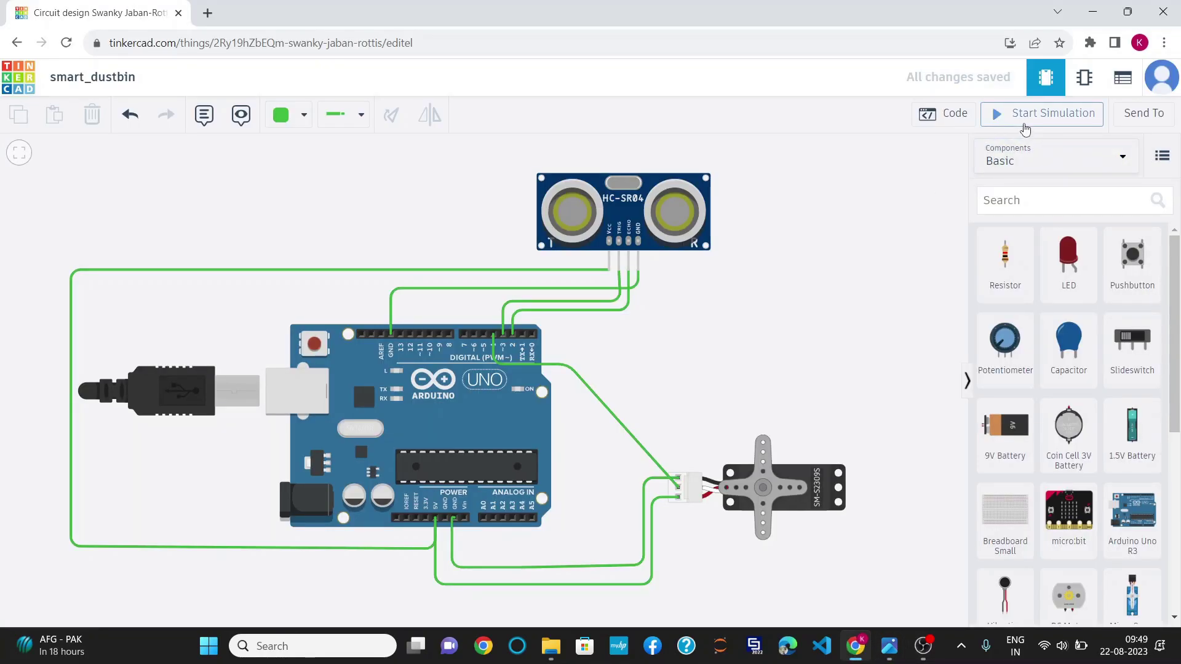
left_click(1043, 113)
left_click_drag(609, 490, 359, 529)
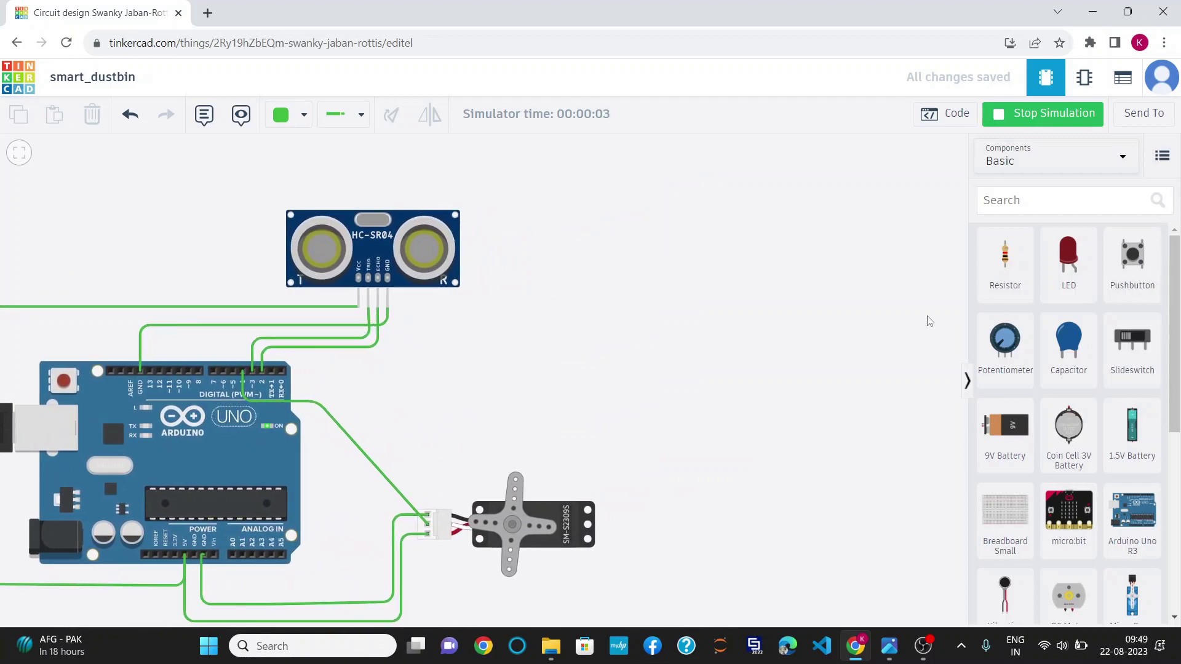
Show the code and serial monitor, then move the sensor target to 24.9 cm.
left_click(945, 112)
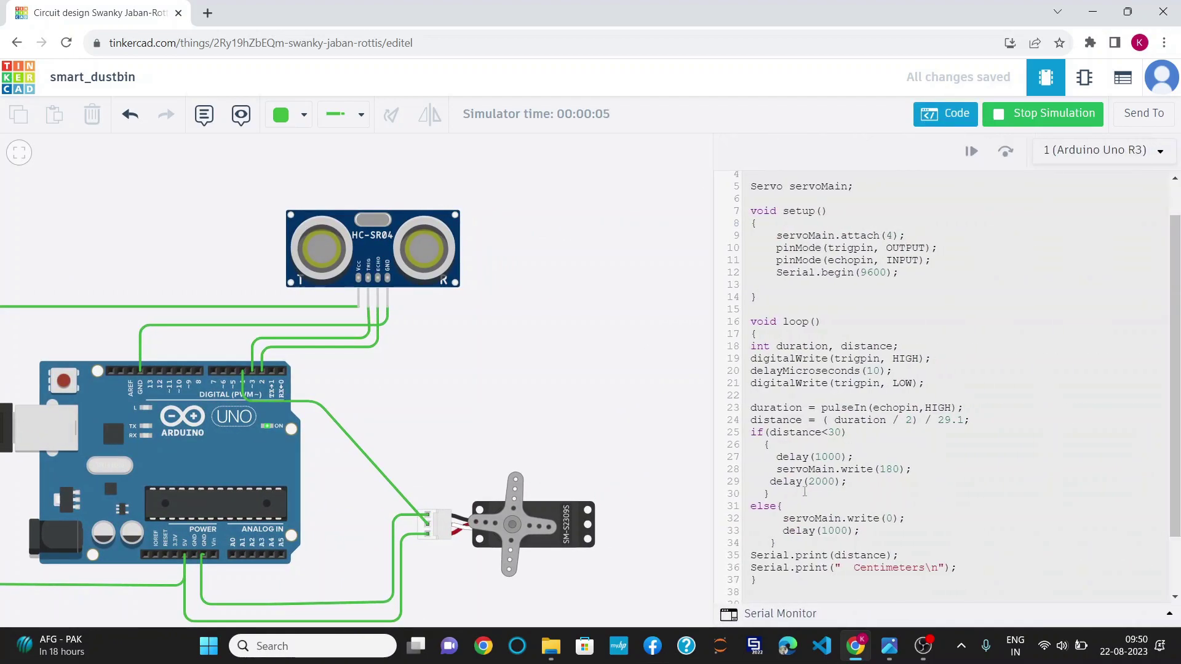
left_click(771, 616)
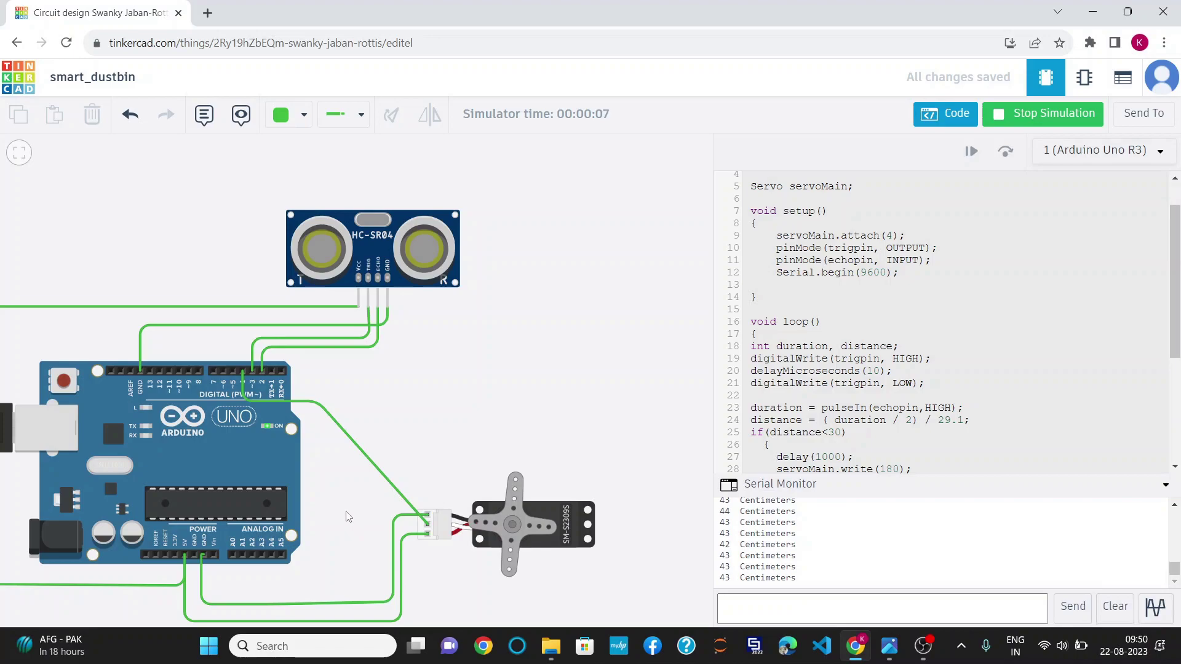
left_click_drag(348, 516, 335, 553)
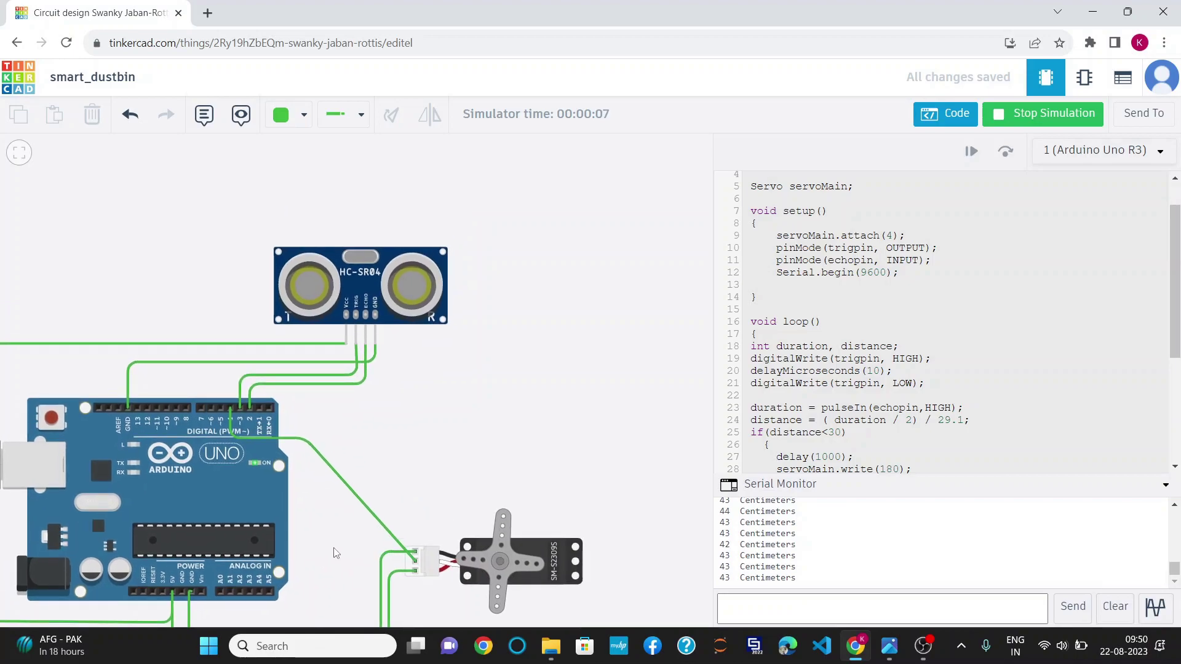
left_click(351, 266)
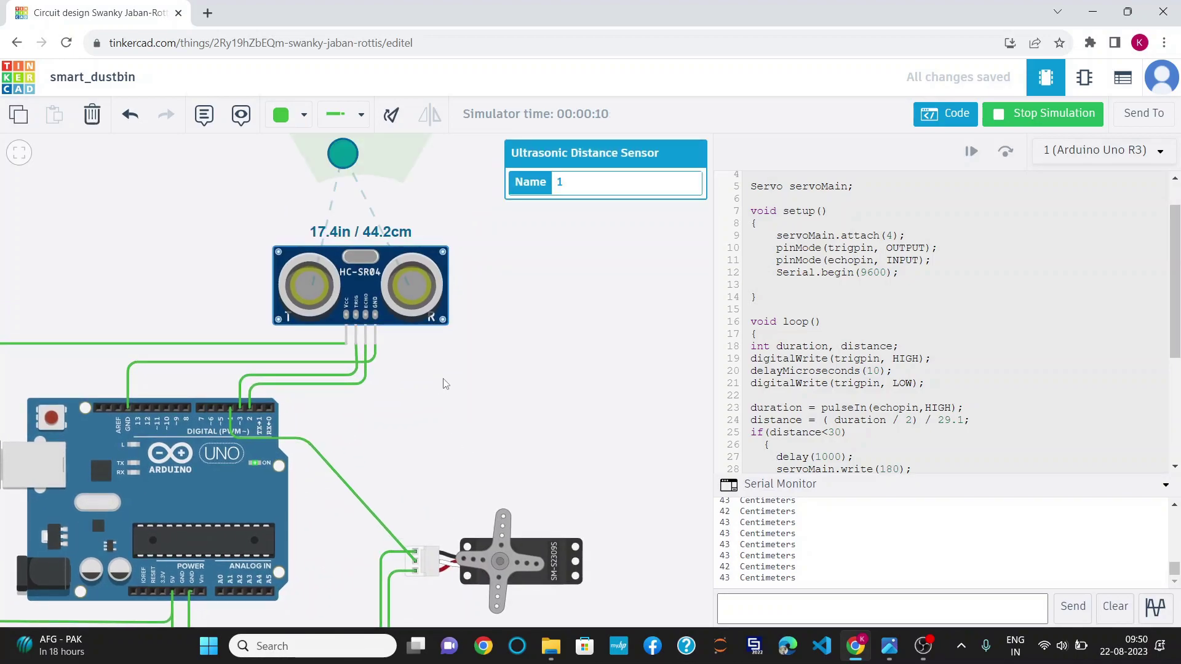
left_click_drag(343, 155, 340, 176)
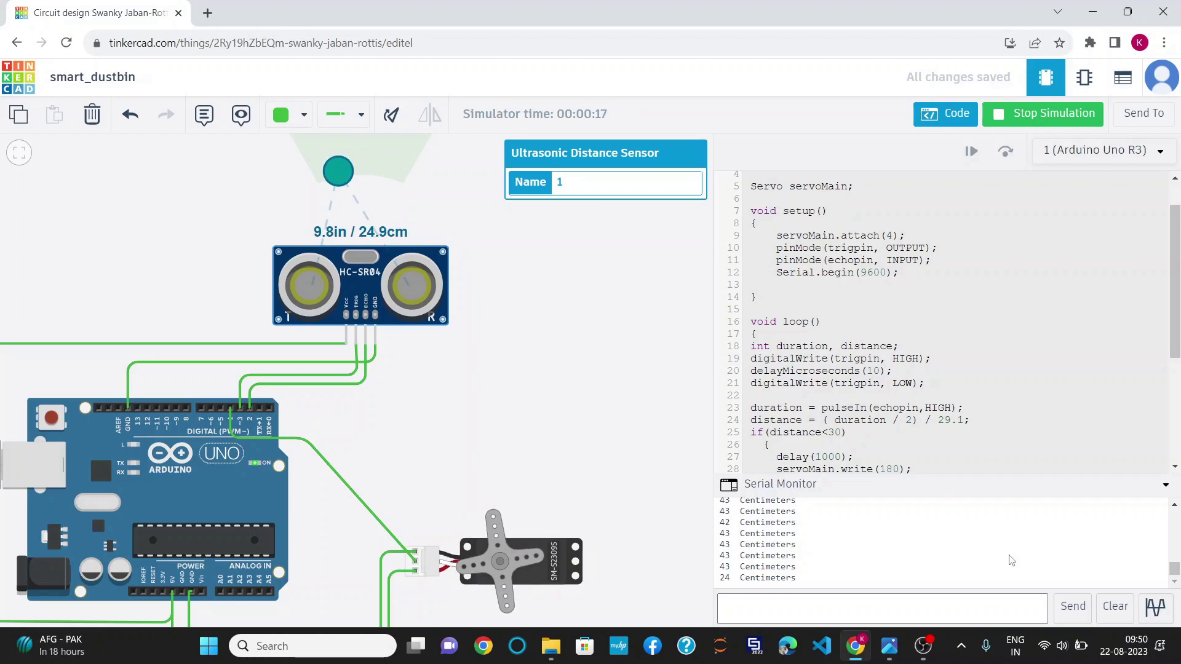
Move the sensor target to 44.1 cm (43 cm reading), checking the photo, then deselect the sensor.
left_click(900, 649)
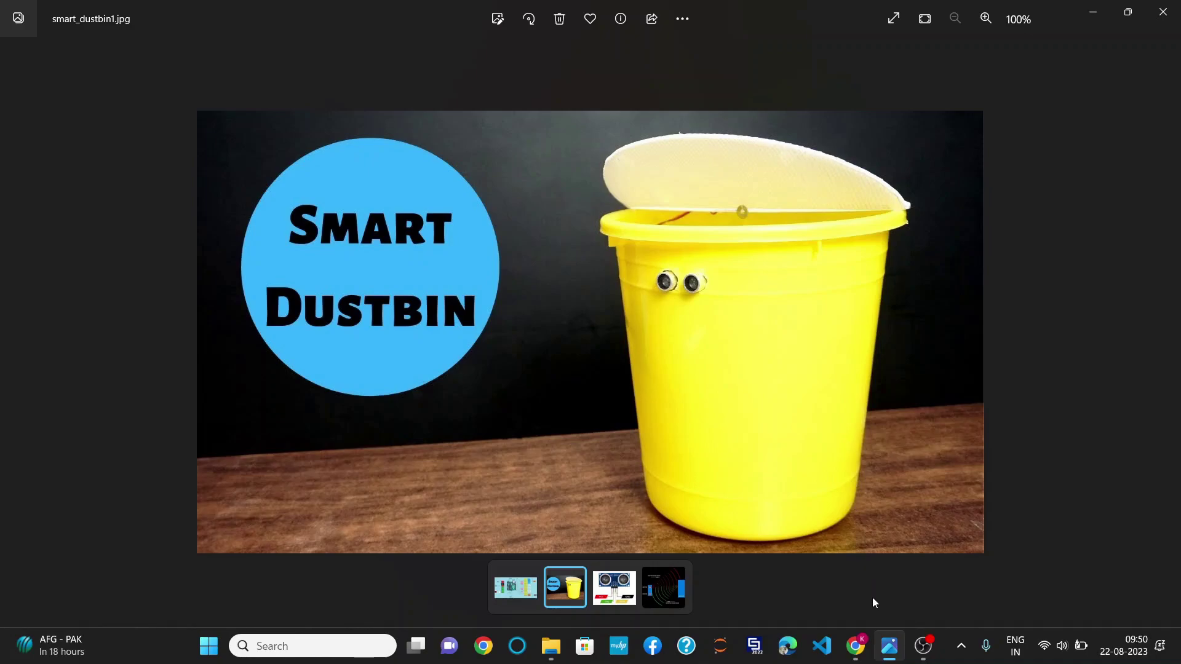
left_click(856, 646)
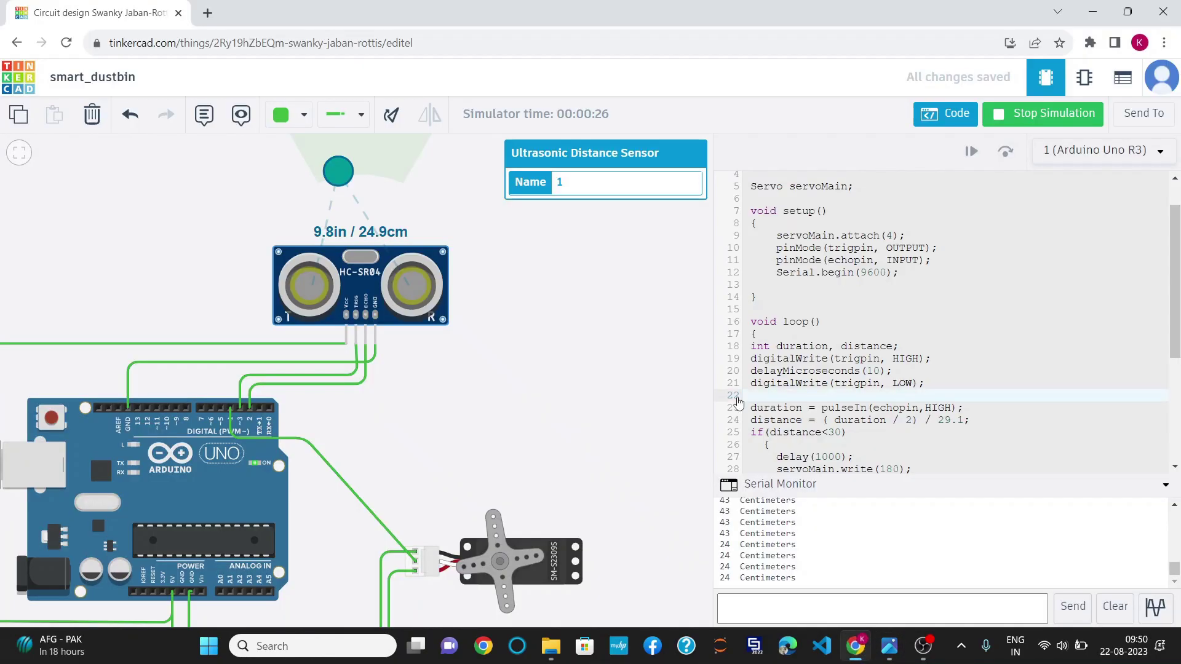
mouse_move(335, 174)
left_mouse_down()
mouse_move(331, 182)
mouse_move(329, 161)
left_mouse_up()
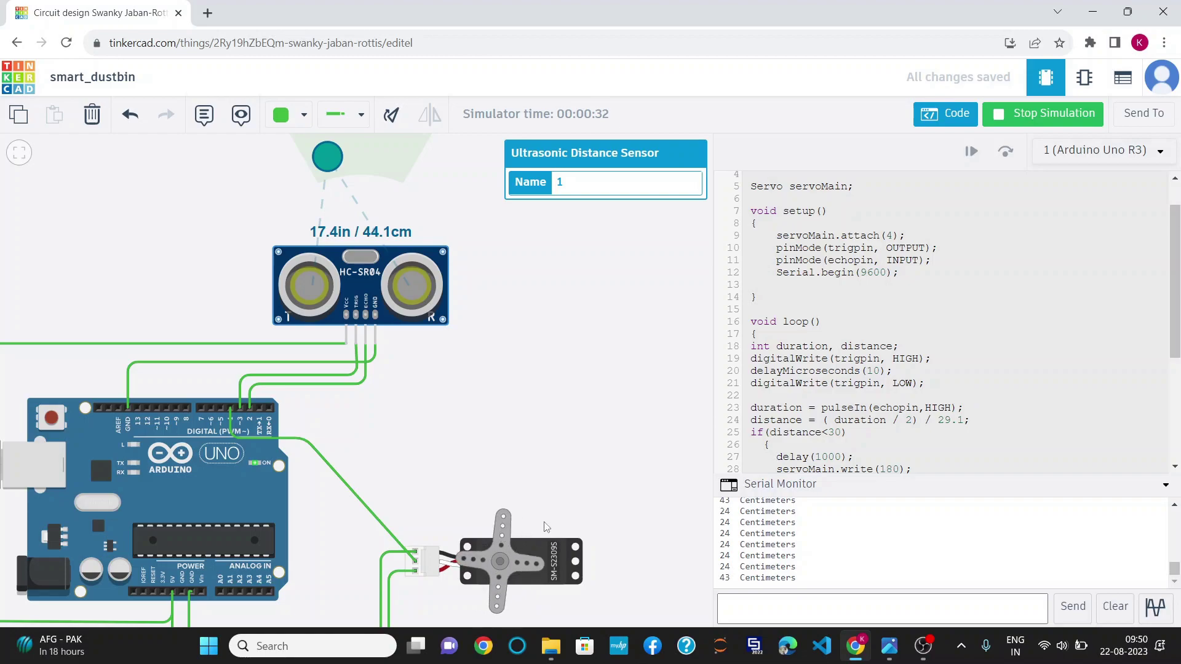
left_click(888, 646)
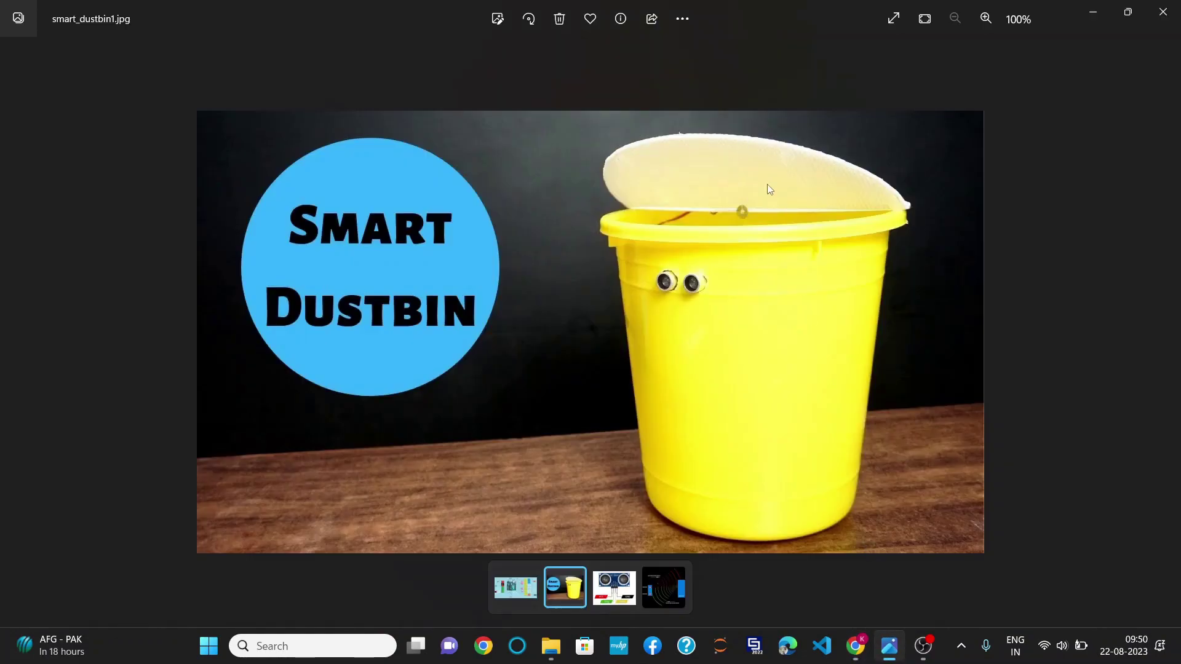
left_click(856, 646)
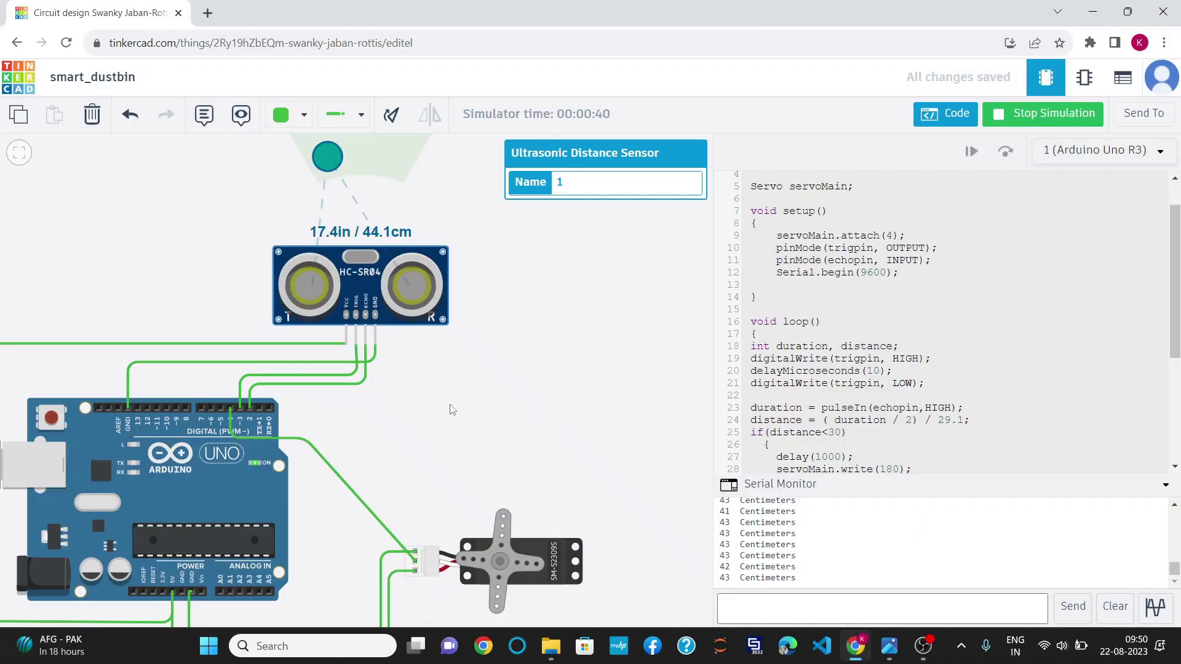
left_click_drag(449, 407, 470, 404)
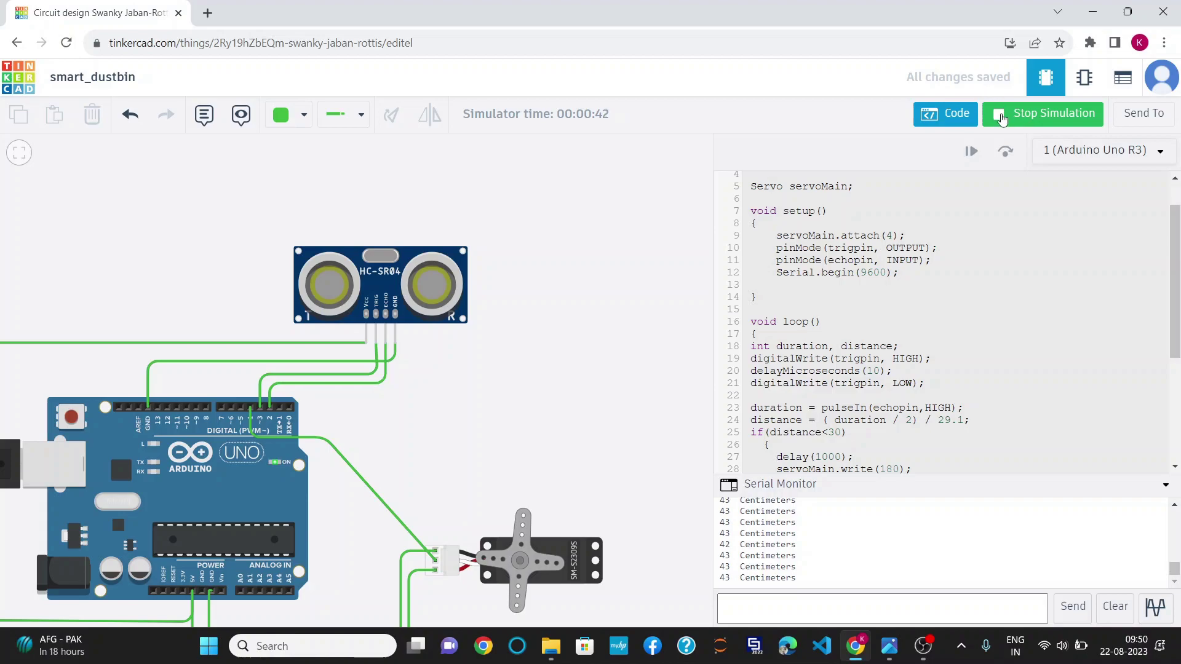
Stop the running simulation and close the code editor to show the components list.
left_click(1001, 121)
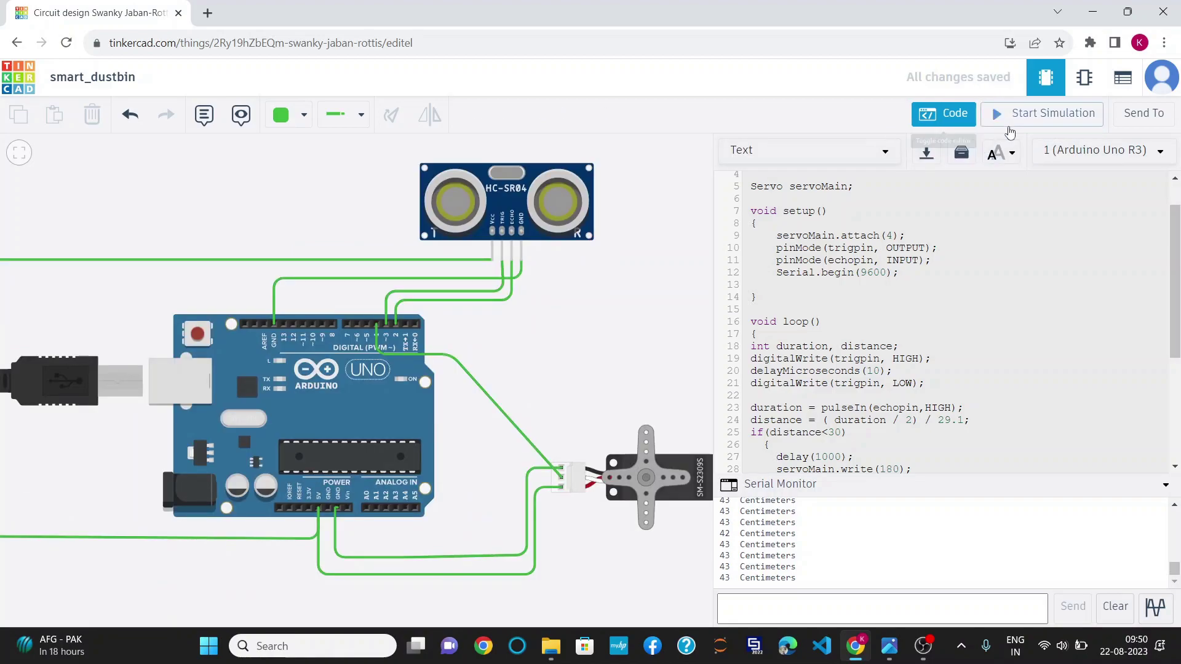
left_click(968, 118)
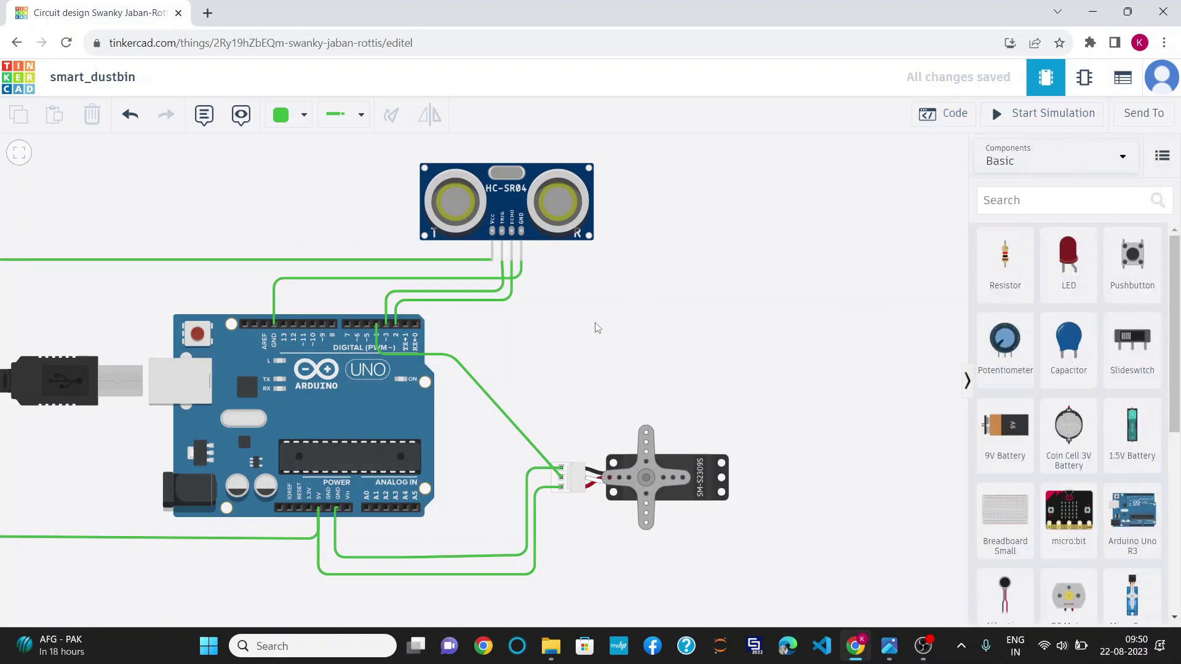